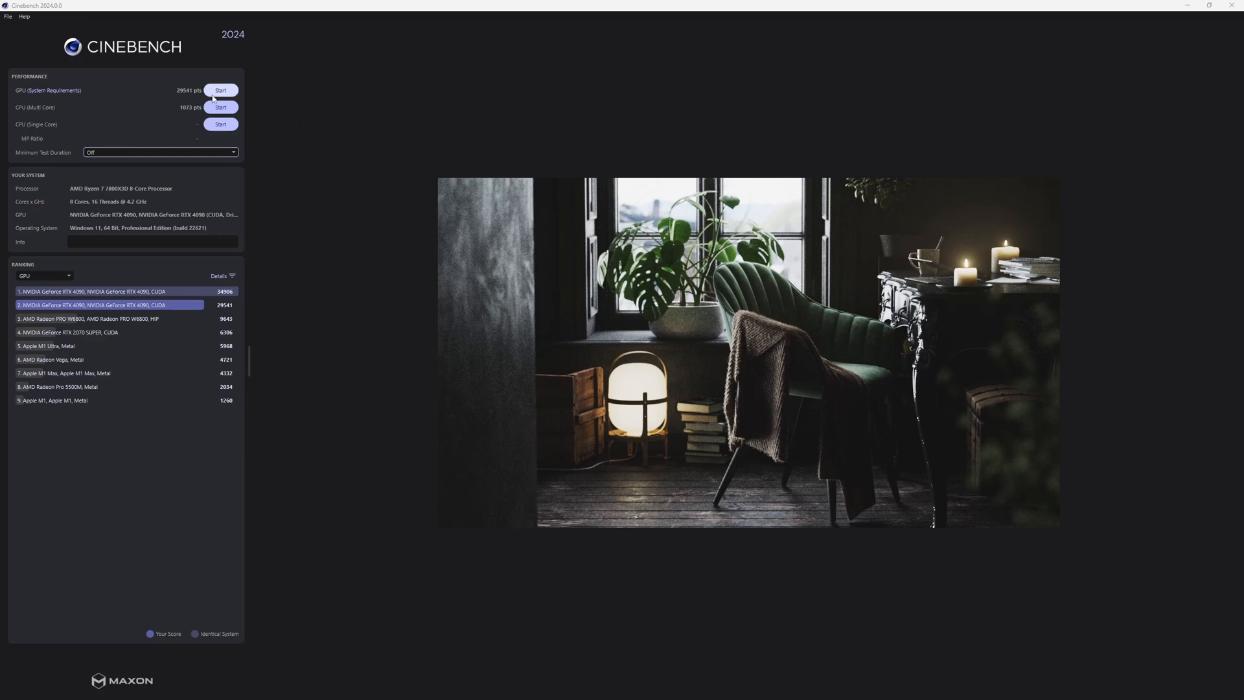
# Browse the File menu, then set Minimum Test Duration to 10 minutes (Test Throttling)
pyautogui.click(6, 16)
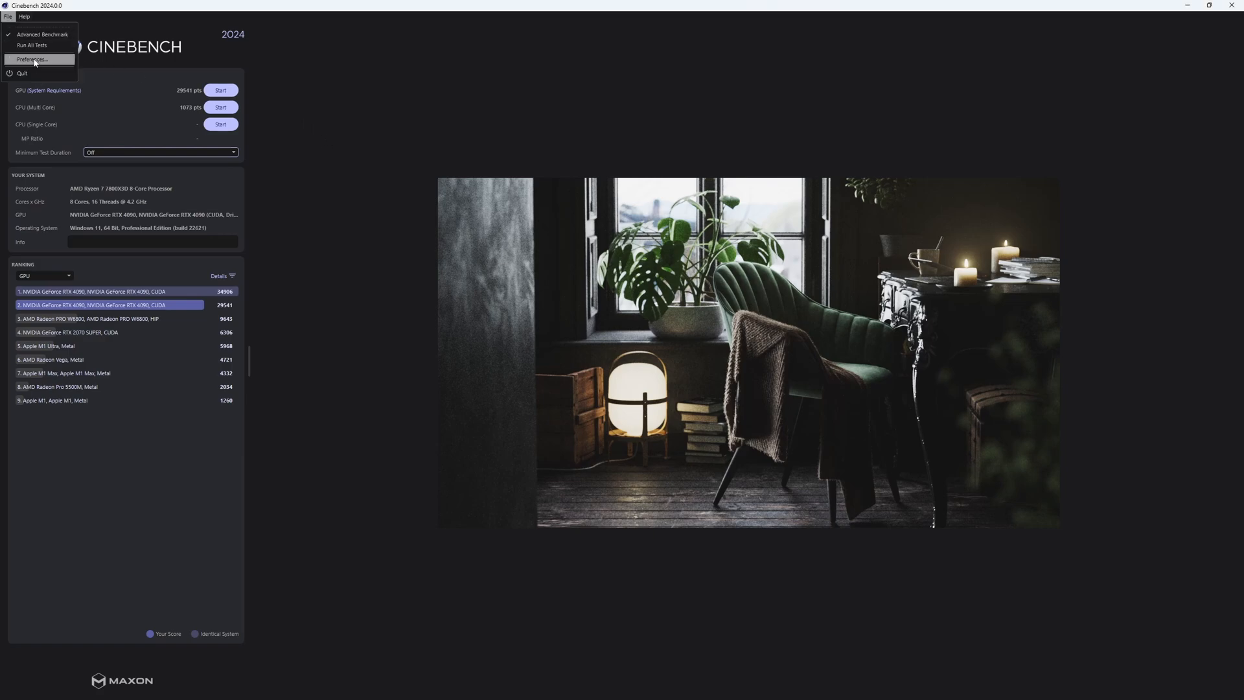
pyautogui.click(302, 78)
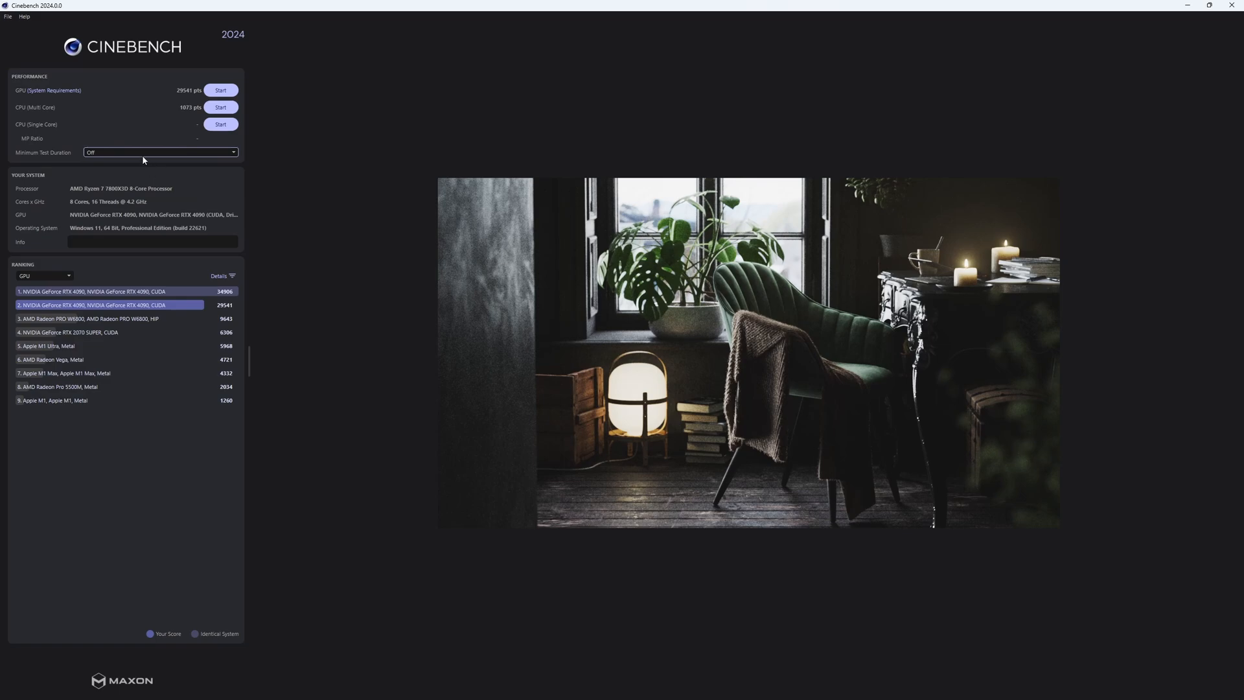
pyautogui.click(142, 152)
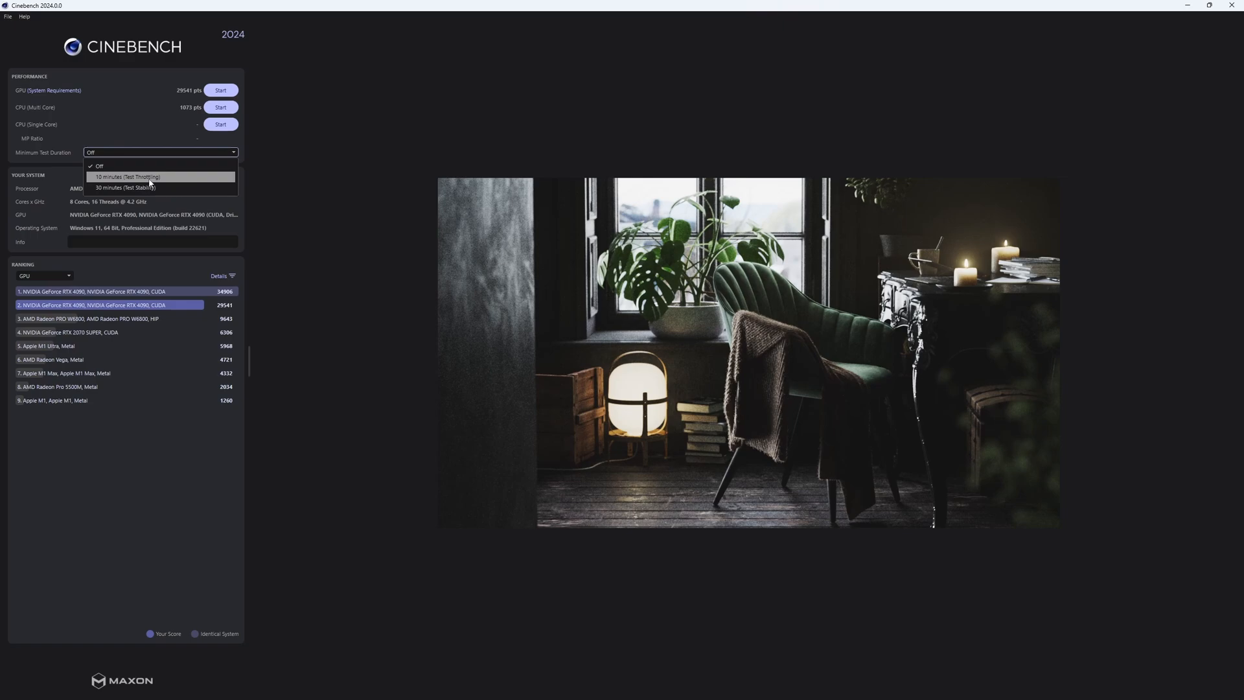
pyautogui.click(110, 179)
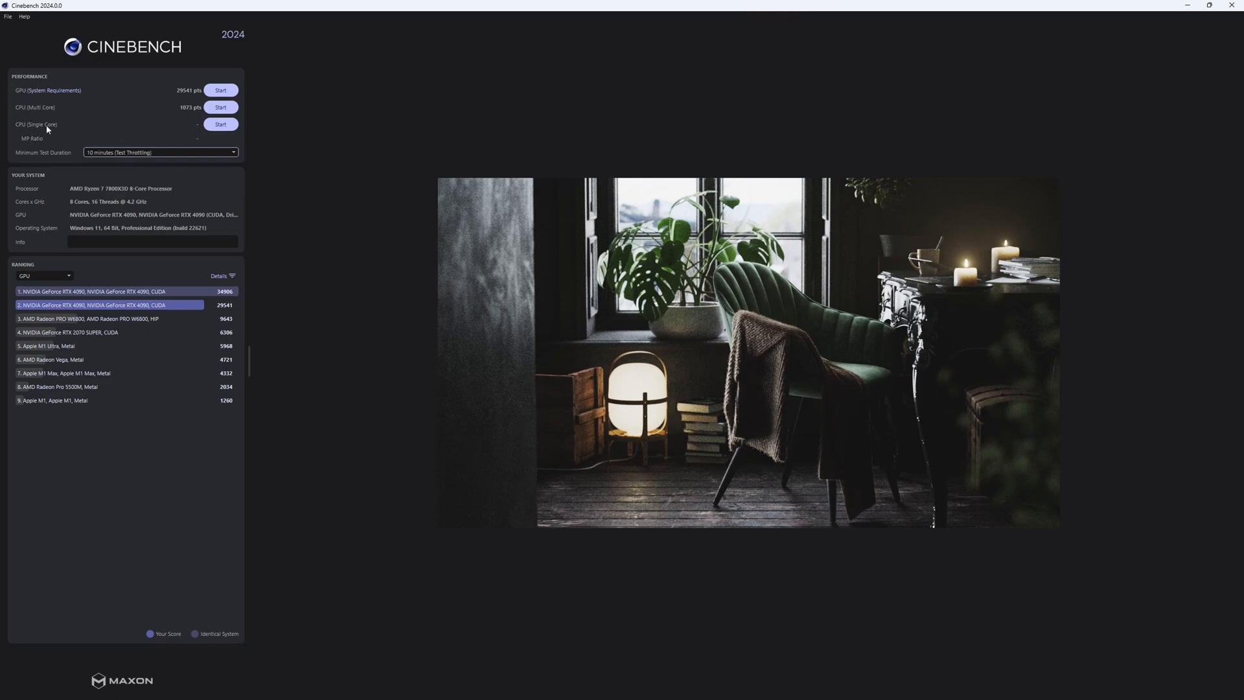
pyautogui.click(156, 153)
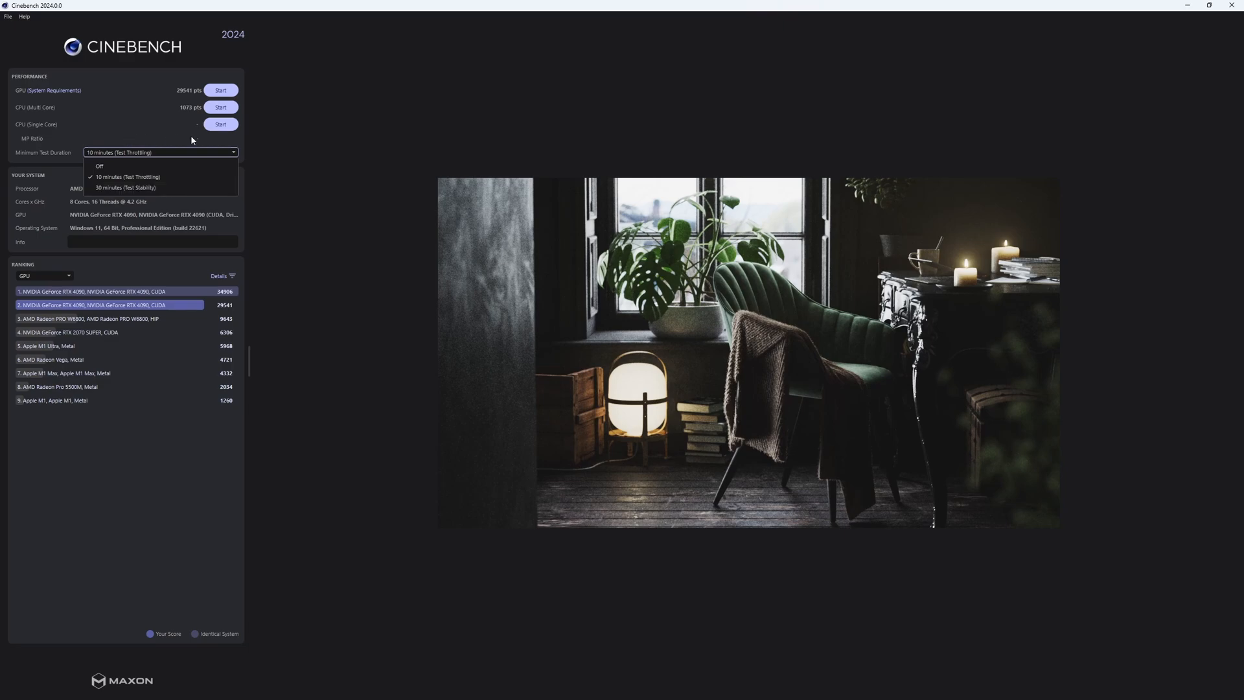
pyautogui.click(358, 130)
# Set the Minimum Test Duration back to Off
pyautogui.click(193, 152)
pyautogui.click(115, 166)
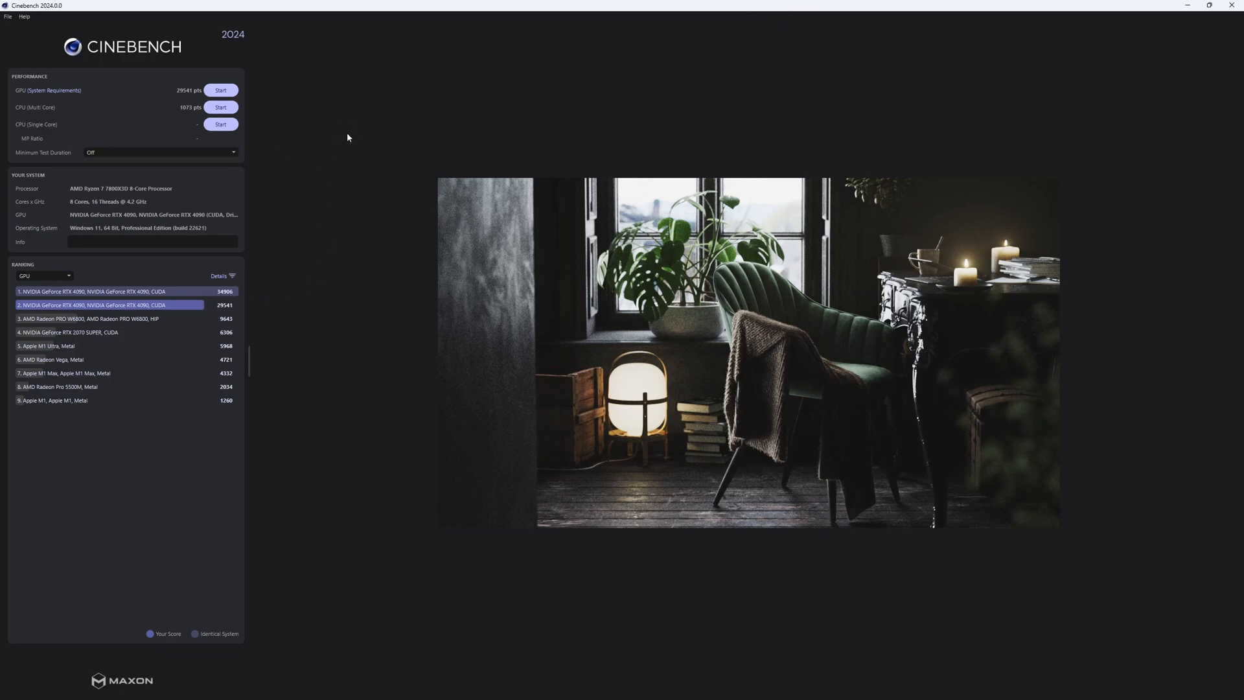
# Start the GPU benchmark render test
pyautogui.click(221, 89)
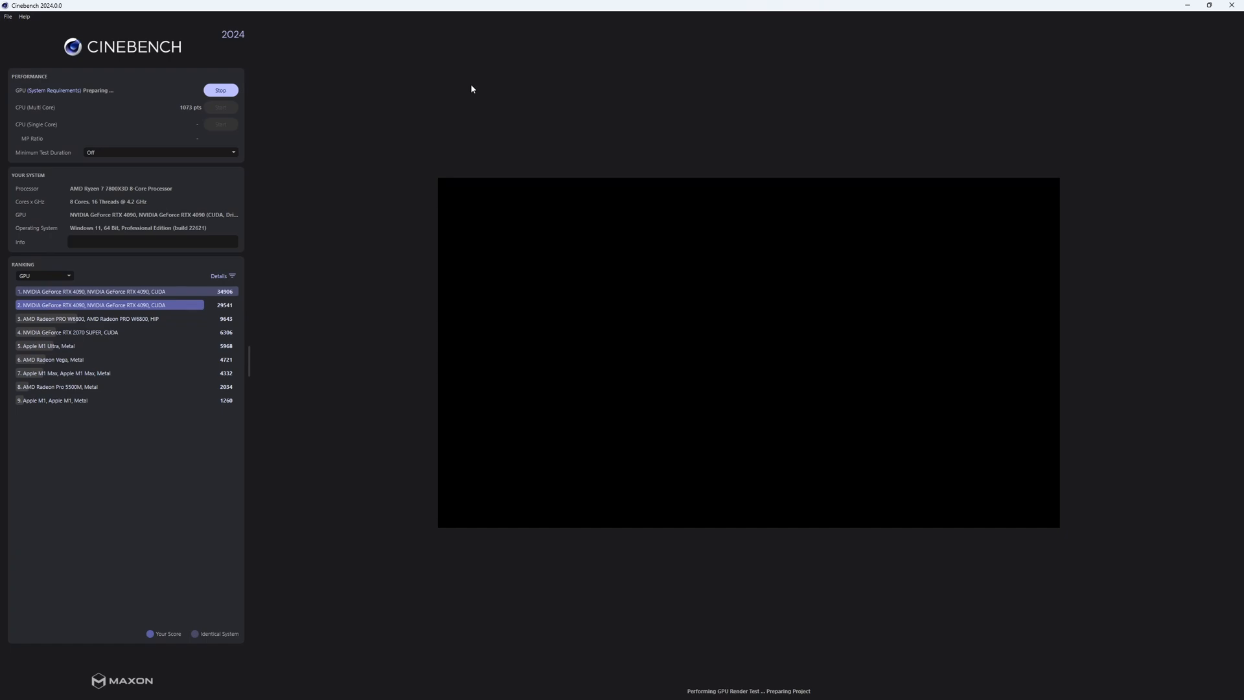